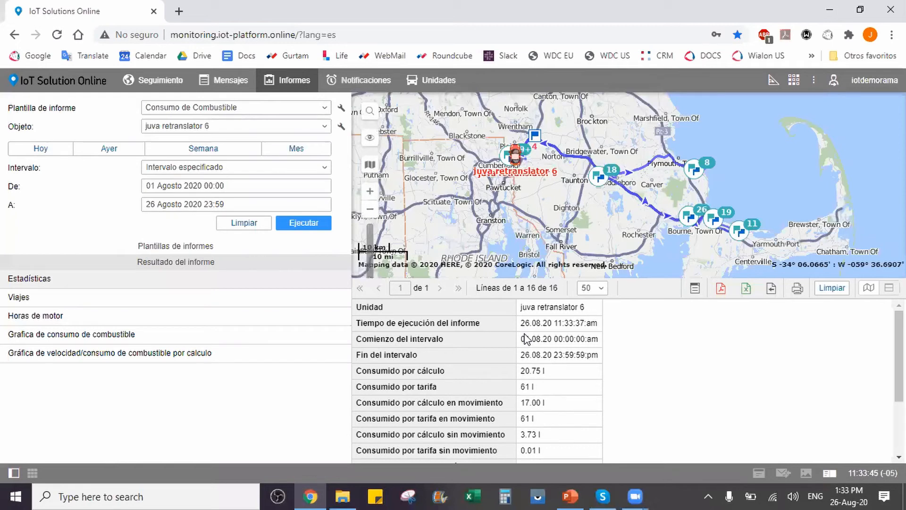
Generate calculated-consumption sensors for juva retranslator 6 with 2 l/h, 10 l/100 km urban and 5.8 l/100 km suburban.
left_click(341, 126)
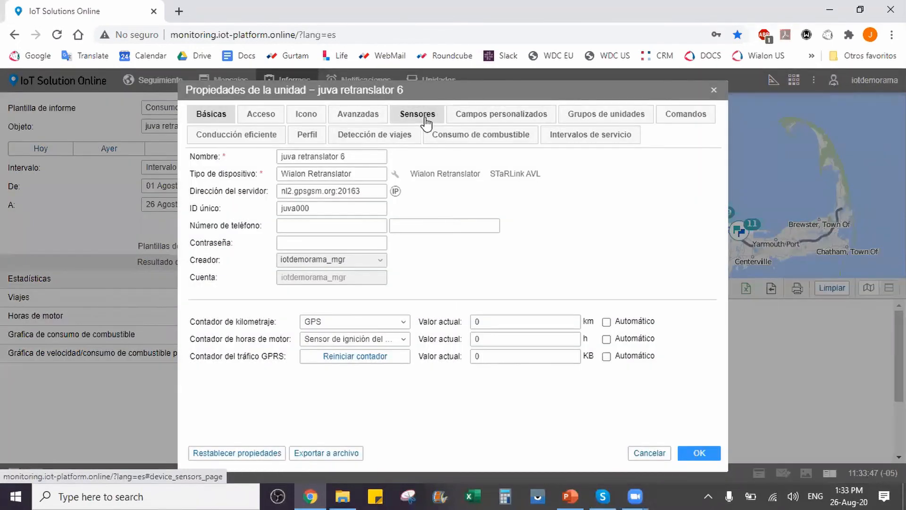
left_click(428, 119)
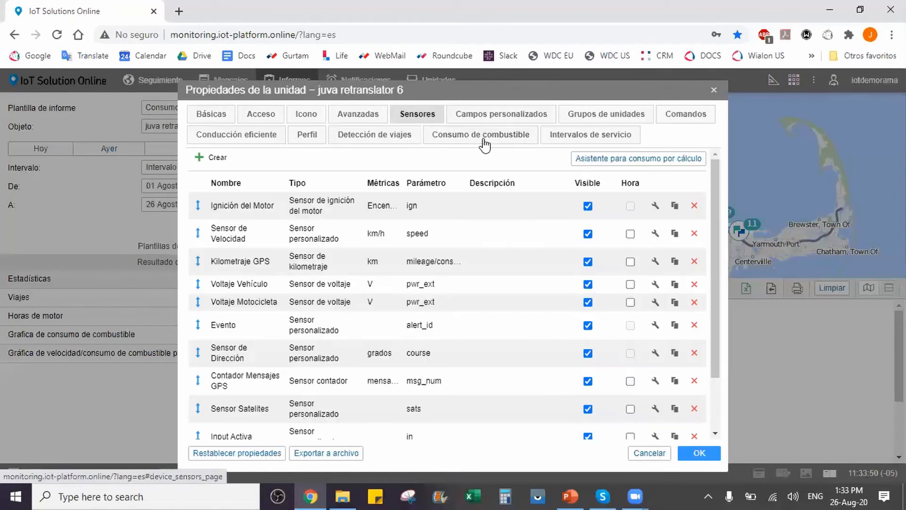
left_click(638, 160)
left_click(444, 222)
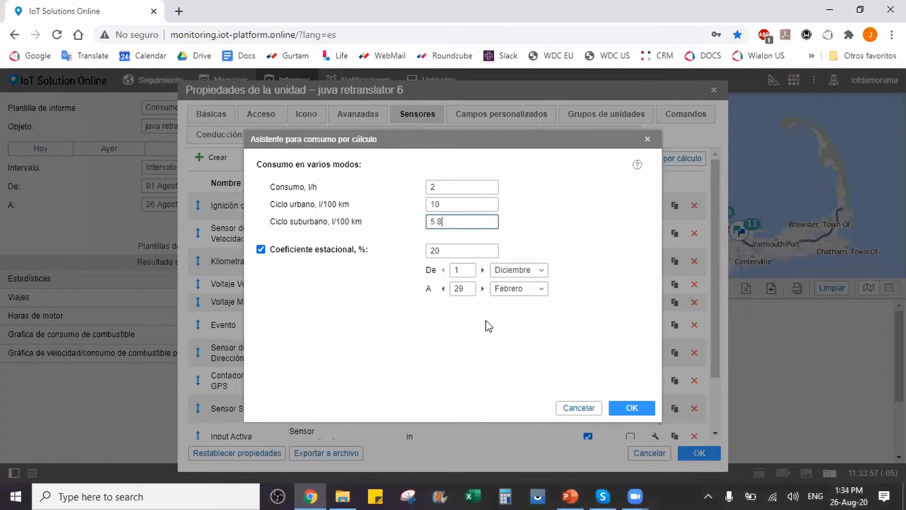
left_click(627, 409)
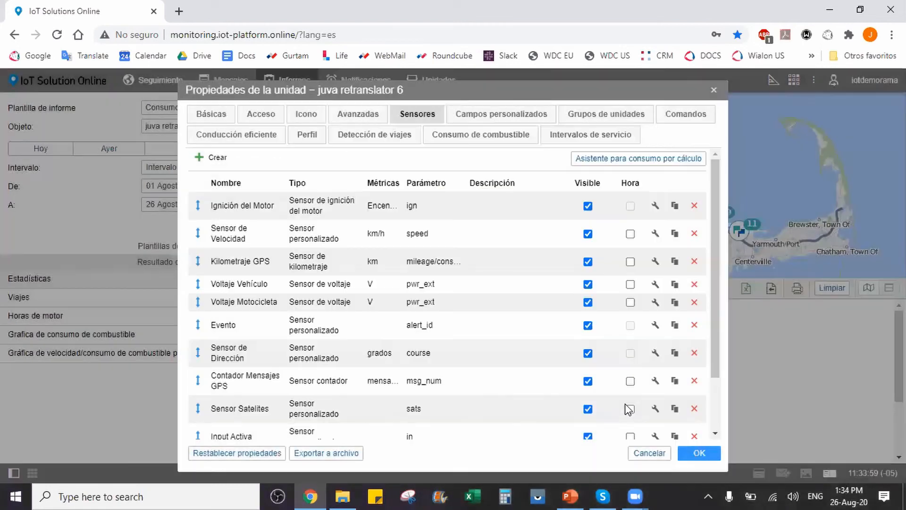
Save the unit's new engine efficiency sensors and rerun the Consumo de Combustible report to examine its statistics.
left_click_drag(718, 265, 704, 228)
left_click_drag(714, 239, 712, 327)
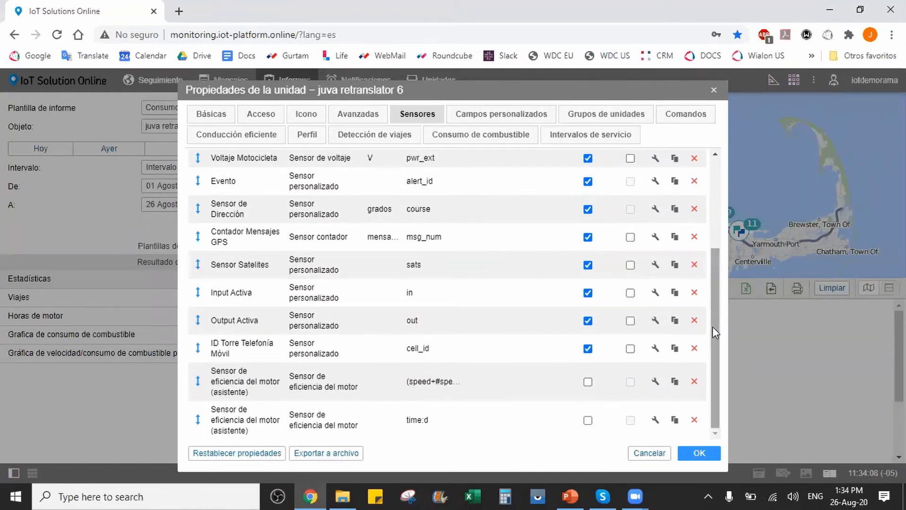
left_click_drag(713, 326, 619, 194)
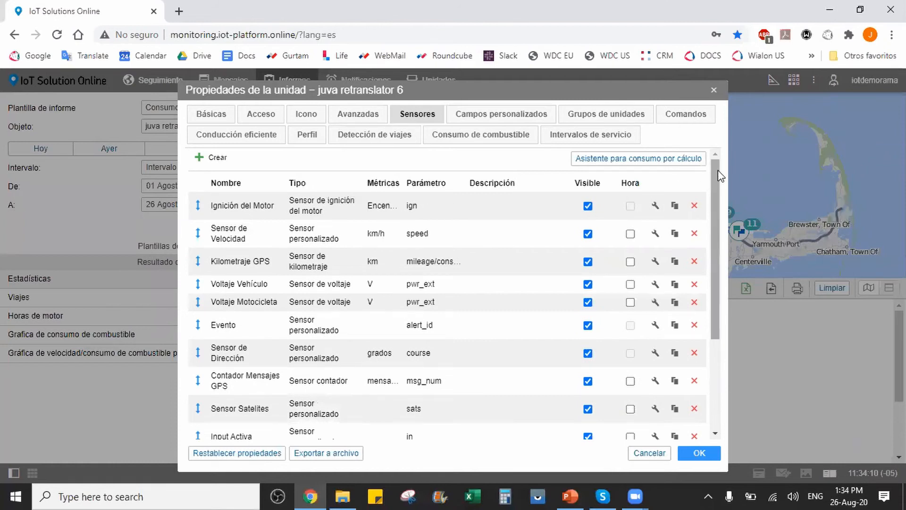
left_click_drag(718, 170, 713, 301)
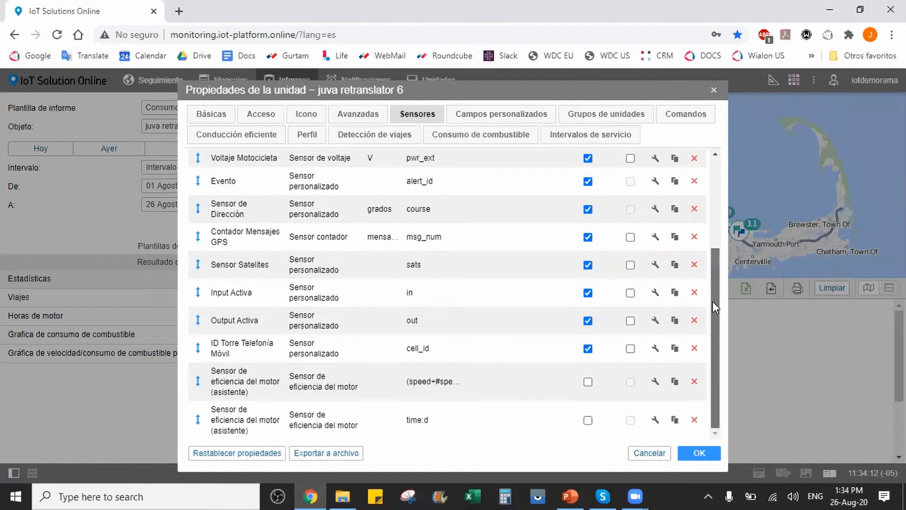
left_click(699, 453)
left_click(298, 223)
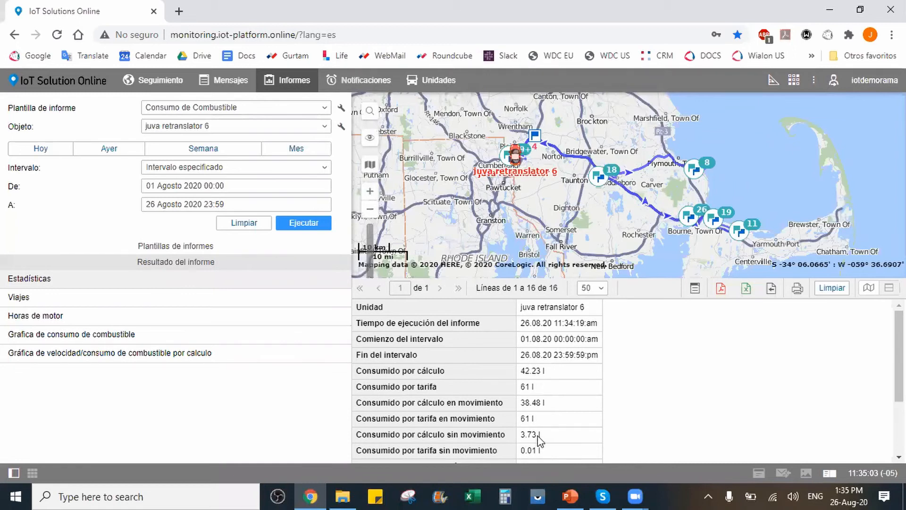
scroll(634, 411, "down", 3)
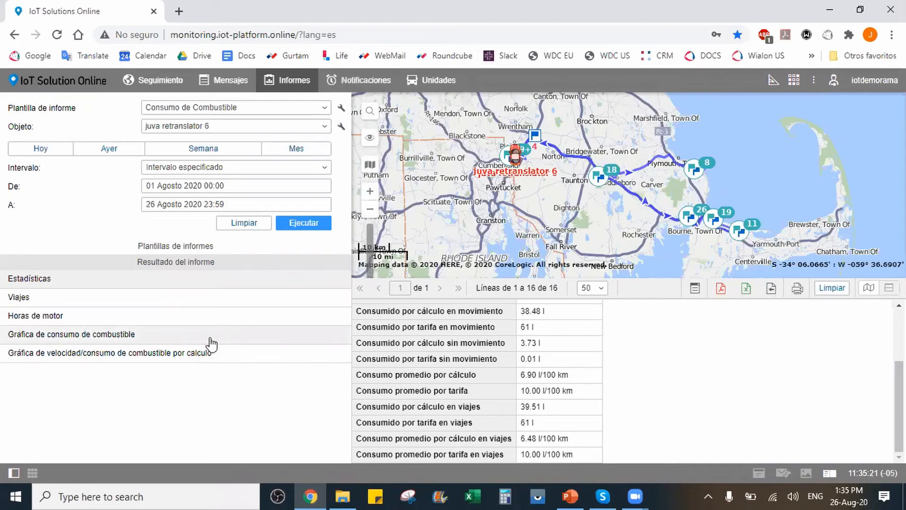
Show the tracks of trips 1, 2 and 4 on the map and examine the fuel columns of the Viajes results.
left_click(78, 306)
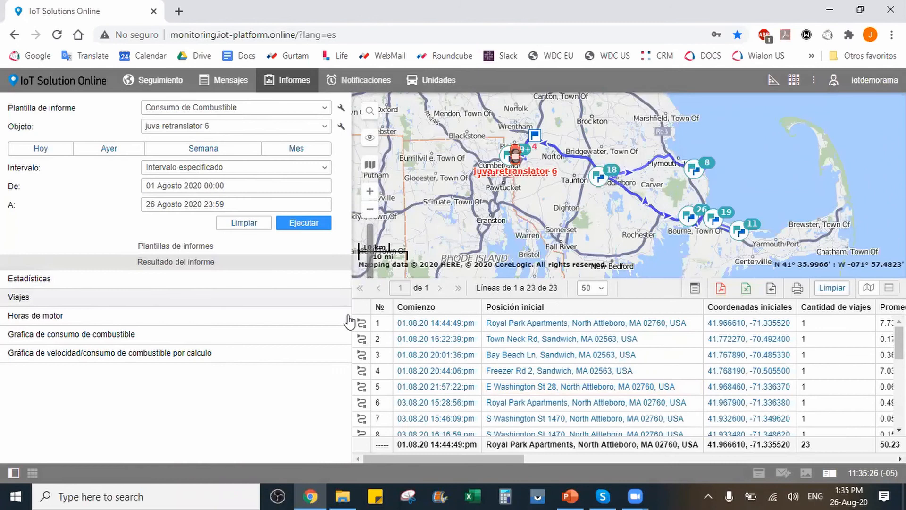
left_click(362, 323)
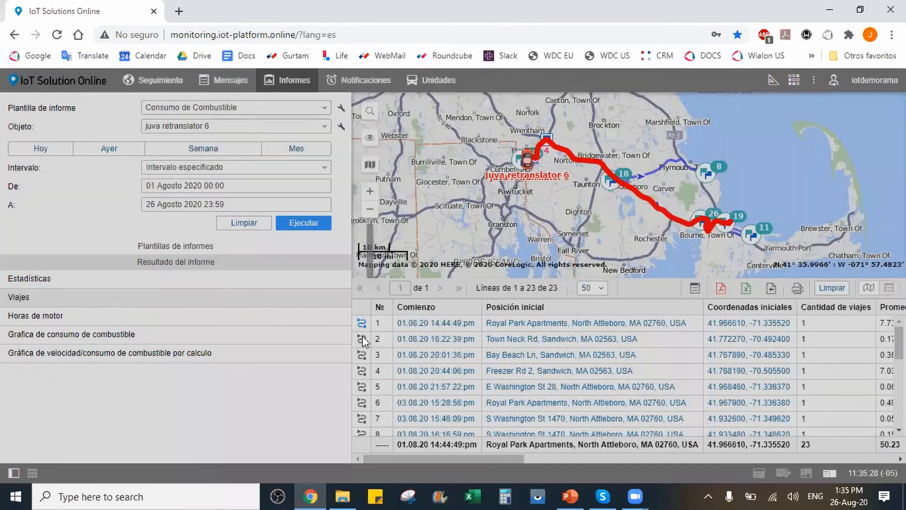
left_click(362, 338)
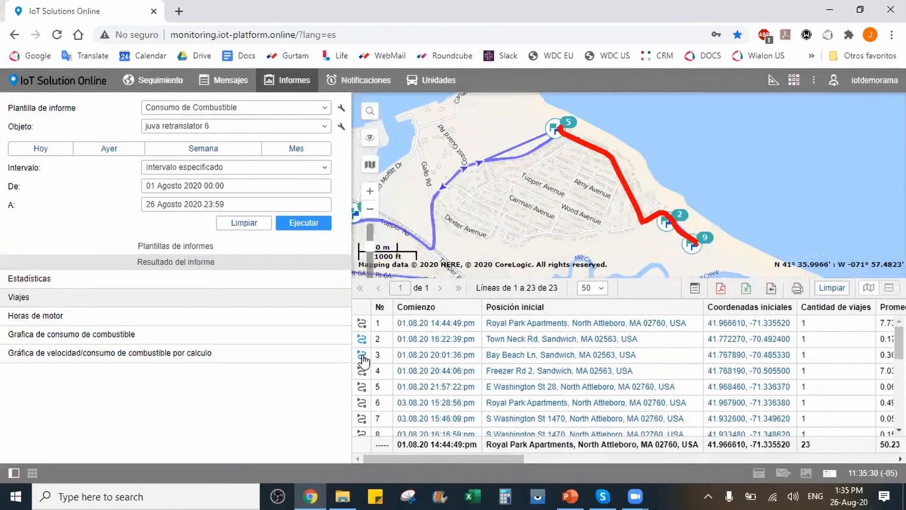
left_click(361, 371)
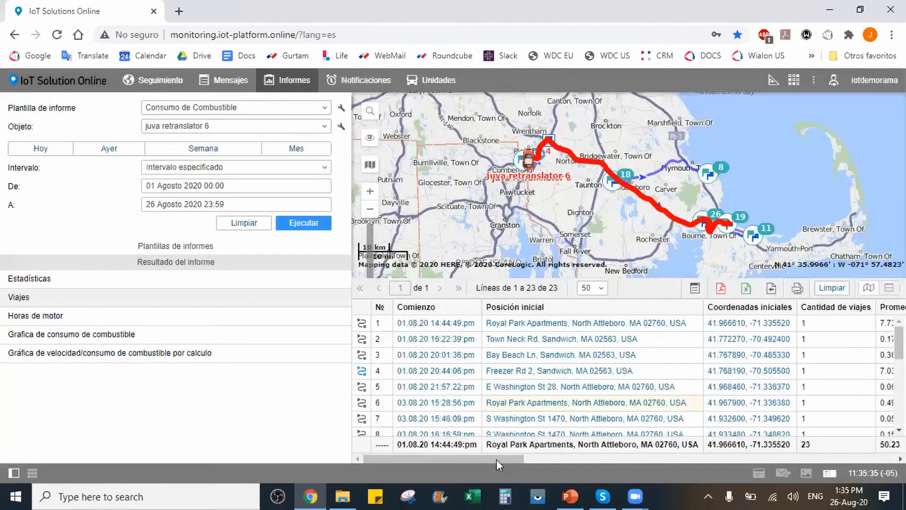
left_click_drag(494, 460, 632, 446)
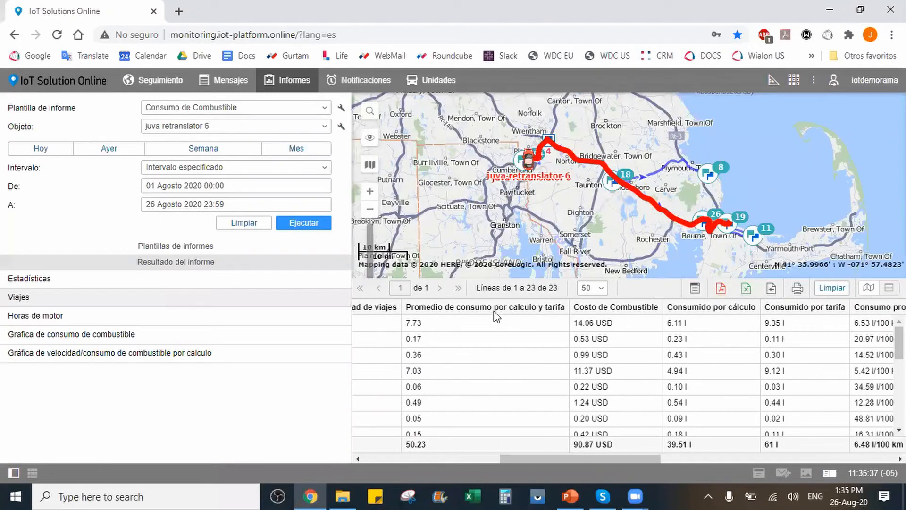
Examine which Estadísticas fields are enabled in the Consumo de Combustible report template.
left_click(343, 113)
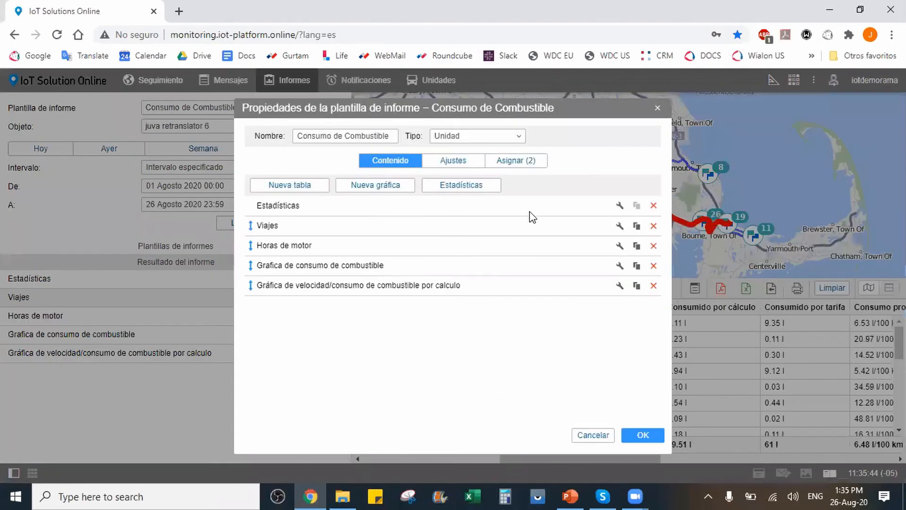
left_click(620, 206)
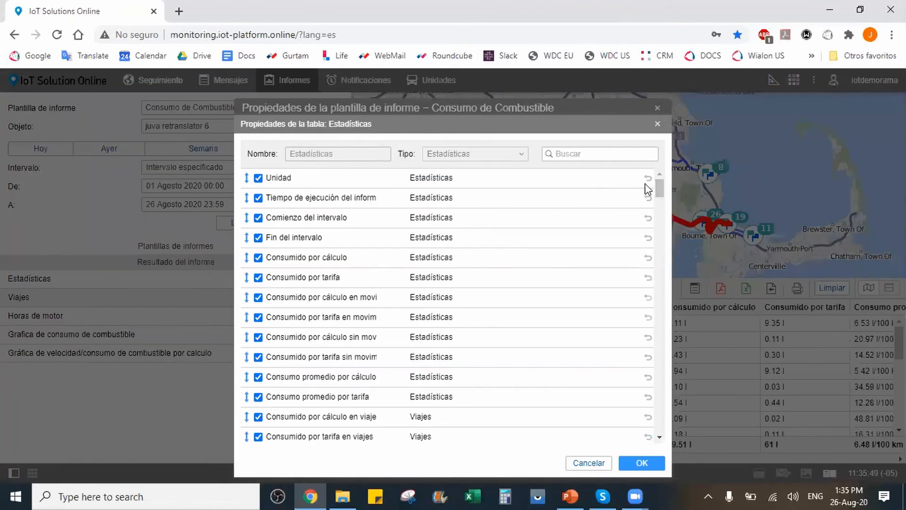
left_click_drag(658, 188, 647, 163)
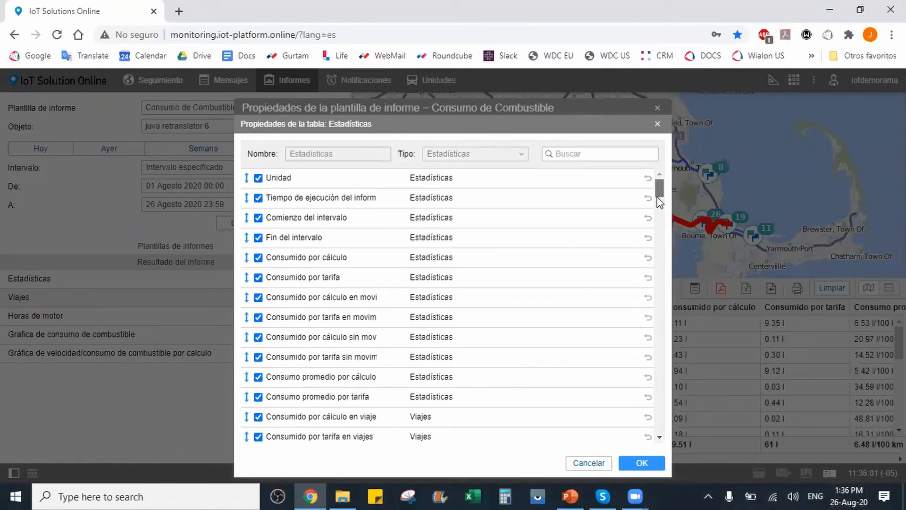
scroll(657, 202, "down", 3)
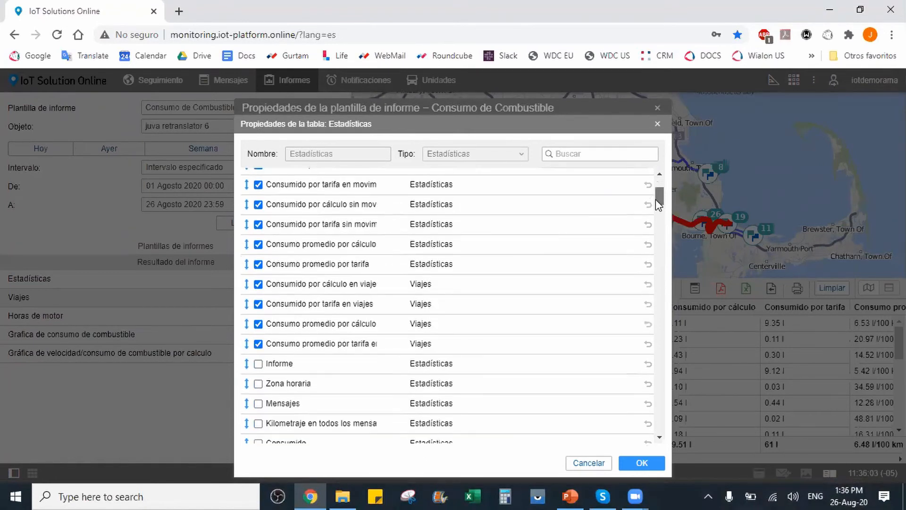
left_click(657, 124)
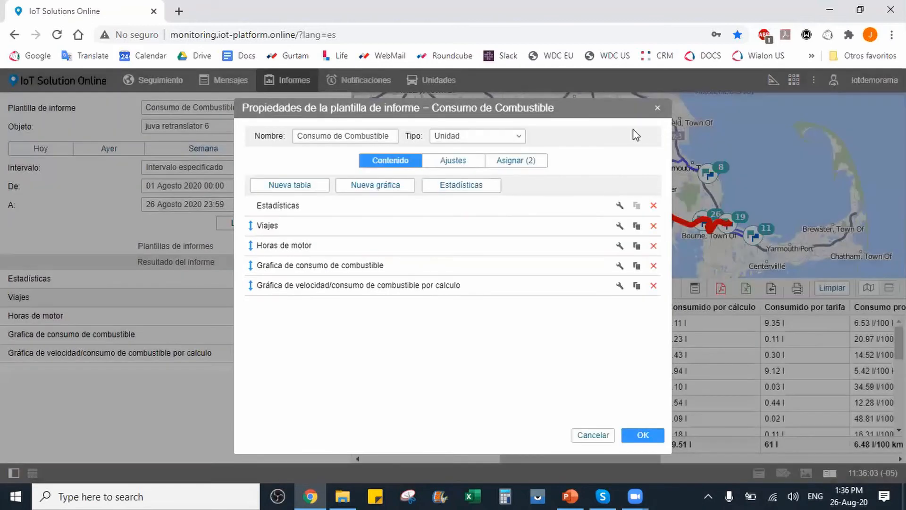
Examine the template's Horas de motor columns and the data plotted in Grafica de consumo de combustible.
left_click(619, 246)
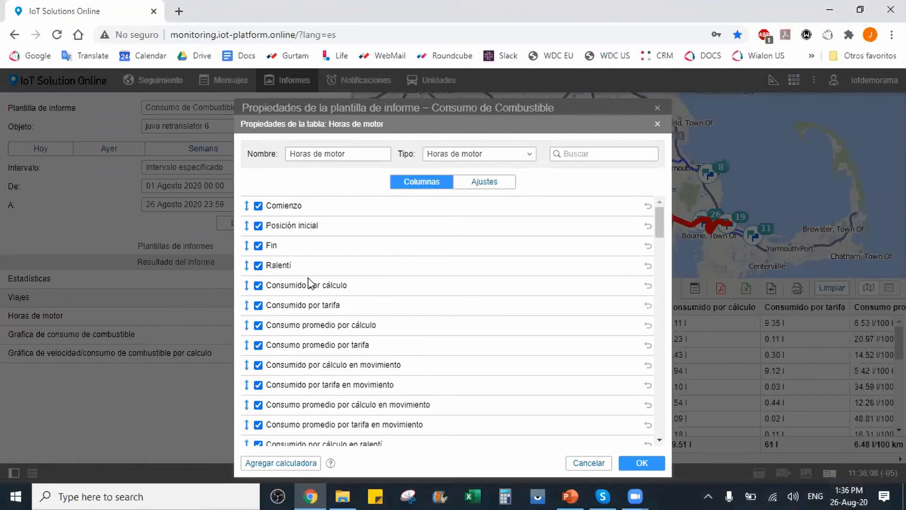
left_click_drag(662, 219, 660, 242)
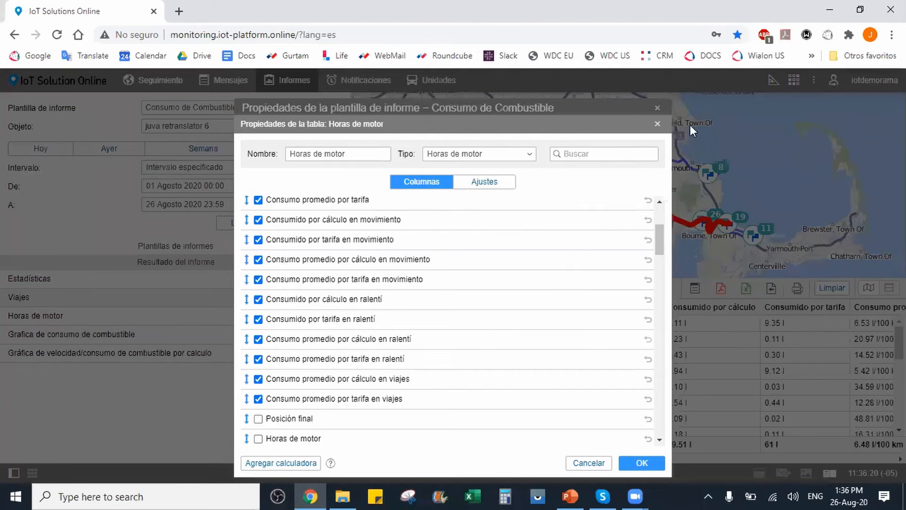
left_click(659, 124)
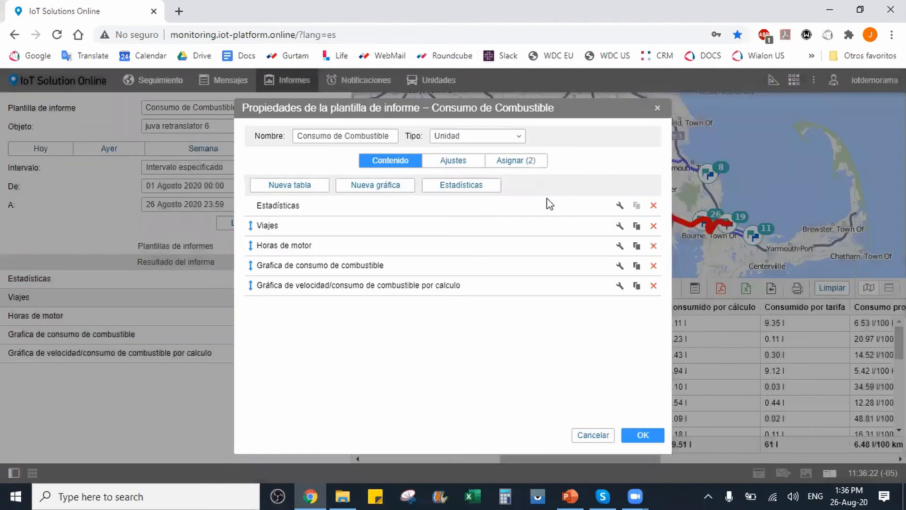
left_click(620, 265)
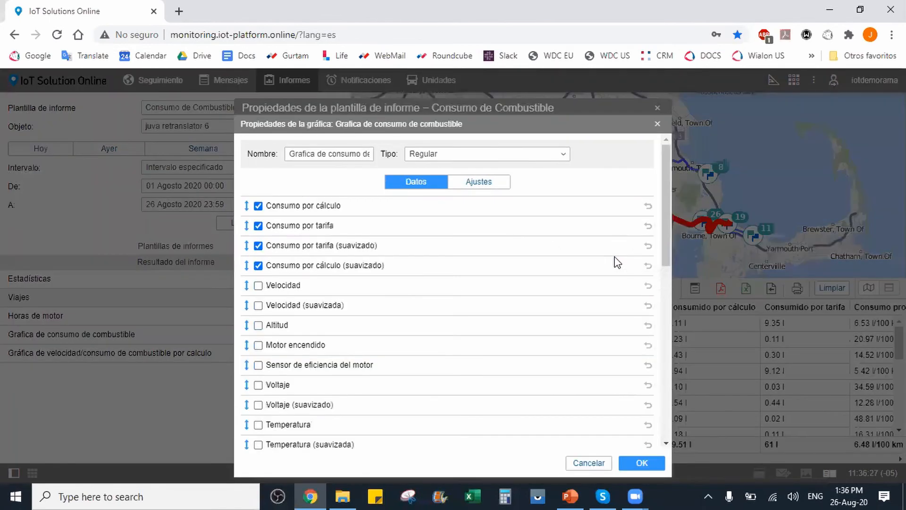
left_click(657, 125)
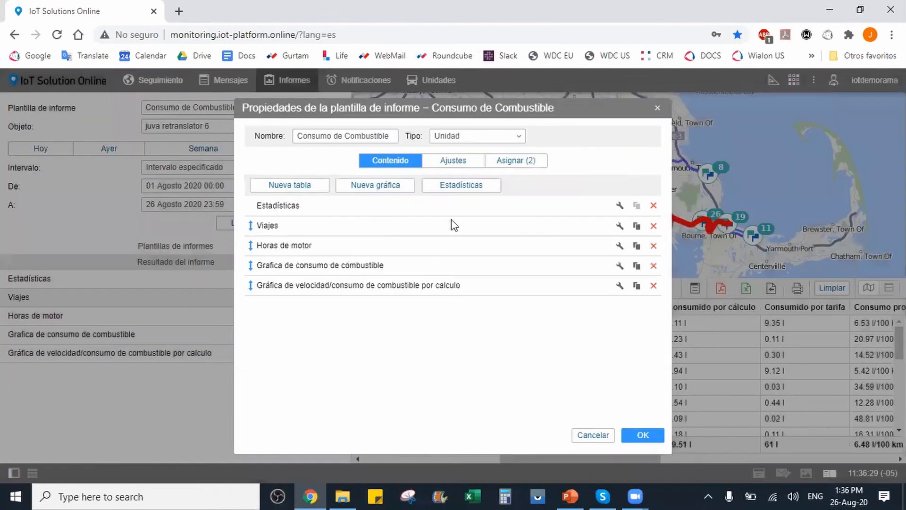
left_click(619, 246)
scroll(659, 222, "down", 2)
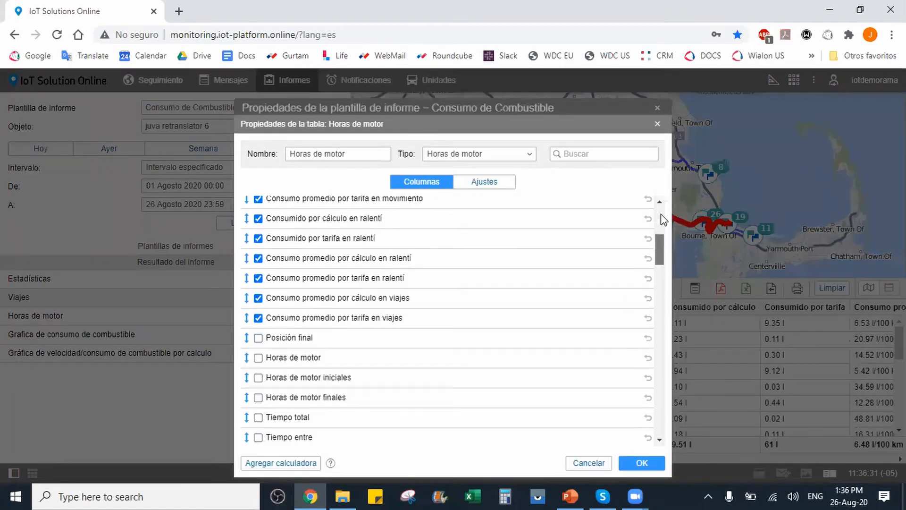
scroll(659, 198, "up", 5)
left_click(657, 124)
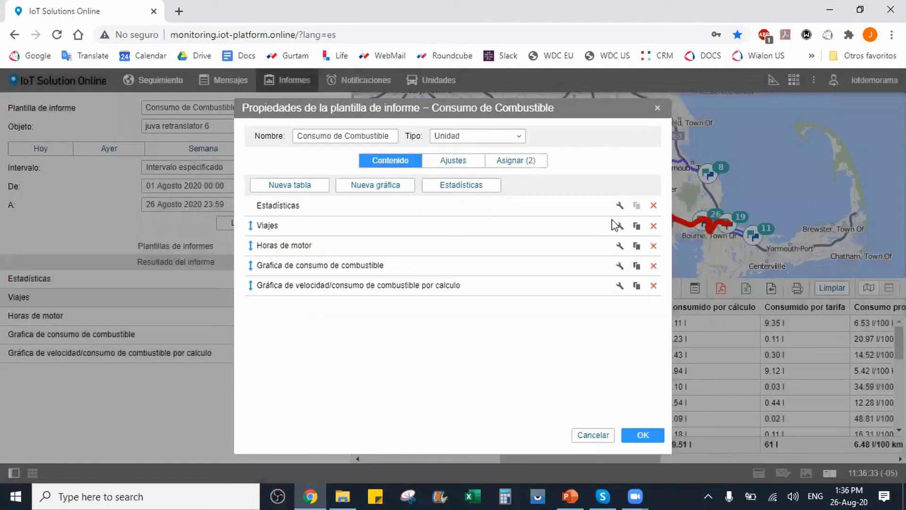
Examine the Viajes table's columns and custom calculator formulas in the template, and close it without changes.
left_click(620, 227)
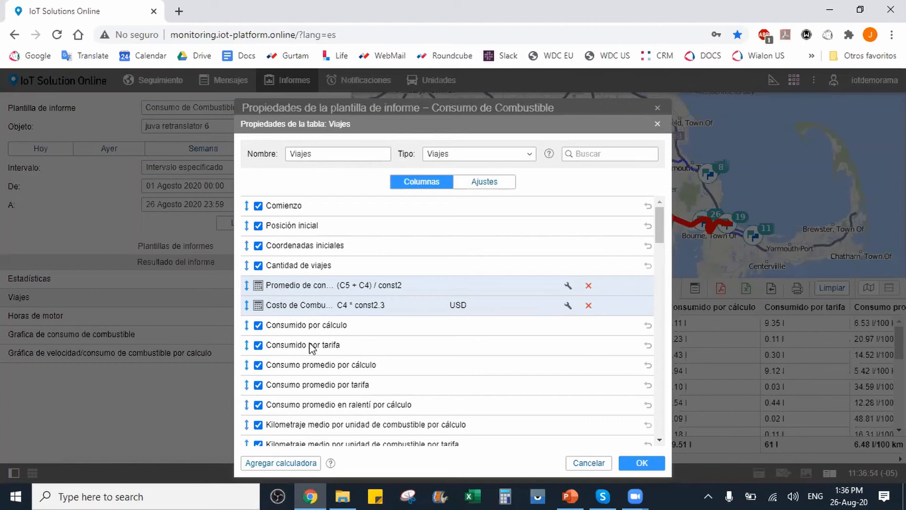
scroll(659, 236, "down", 2)
scroll(522, 259, "up", 2)
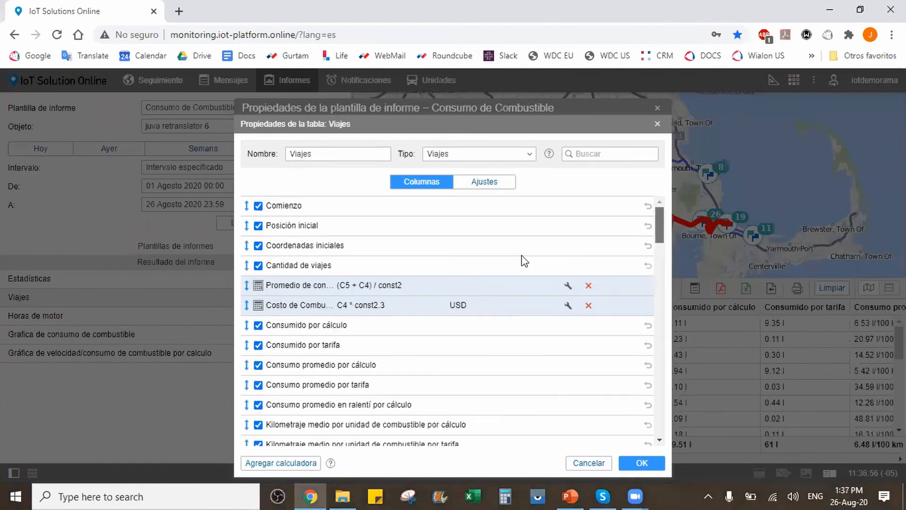
left_click(657, 121)
left_click(657, 109)
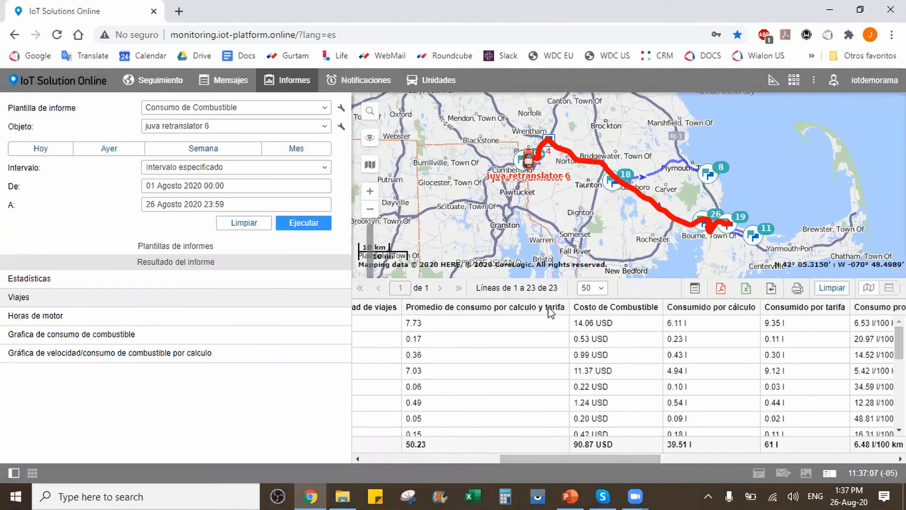
Examine fuel cost, average consumption and mileage per fuel unit for all trips in the Viajes results.
left_click_drag(596, 458, 660, 455)
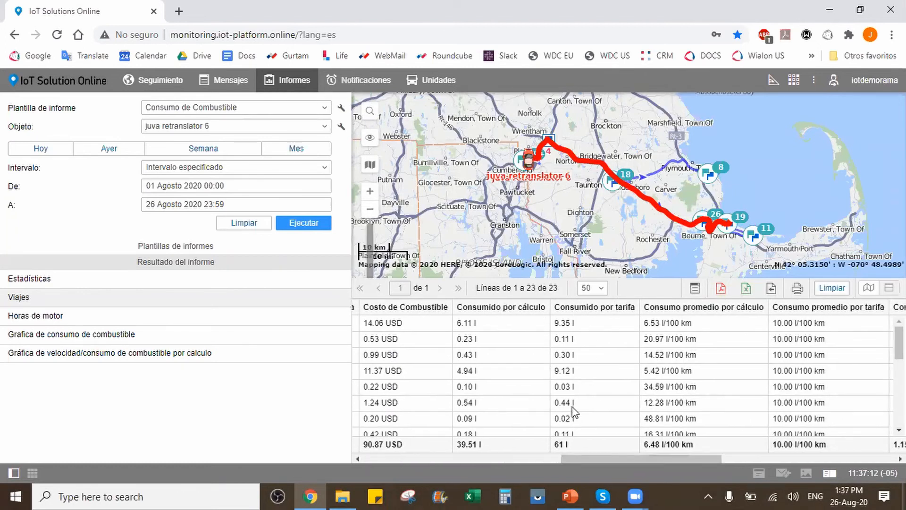
left_click_drag(678, 461, 862, 449)
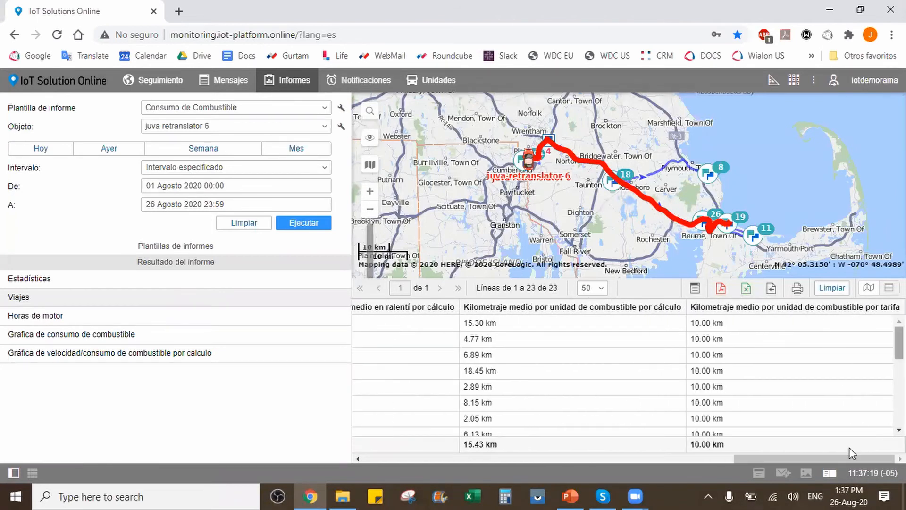
left_click_drag(804, 457, 758, 457)
scroll(623, 373, "down", 3)
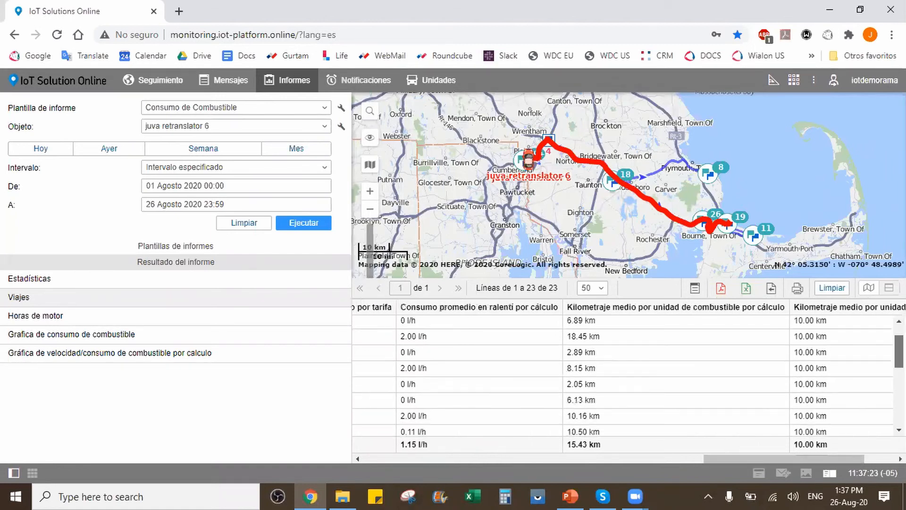
scroll(728, 458, "down", 3)
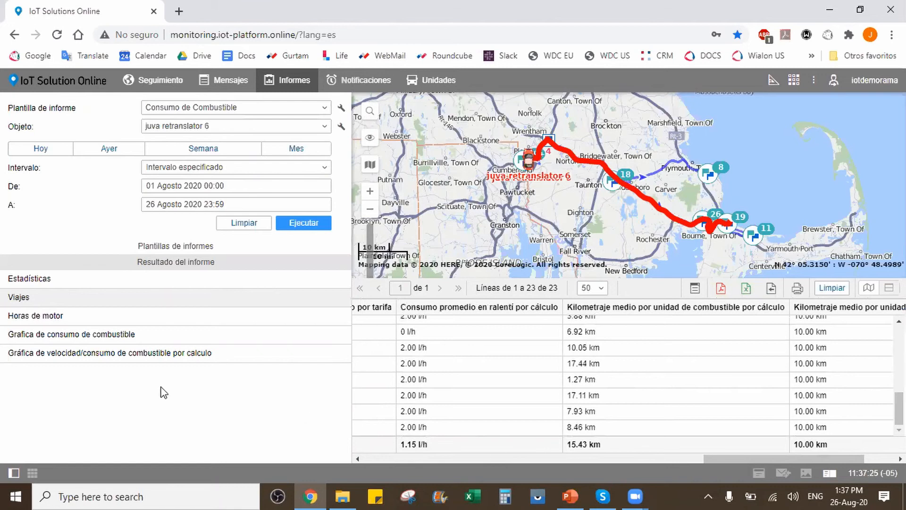
Examine the Horas de motor results across all consumption columns, through the average consumption in trips.
left_click(50, 316)
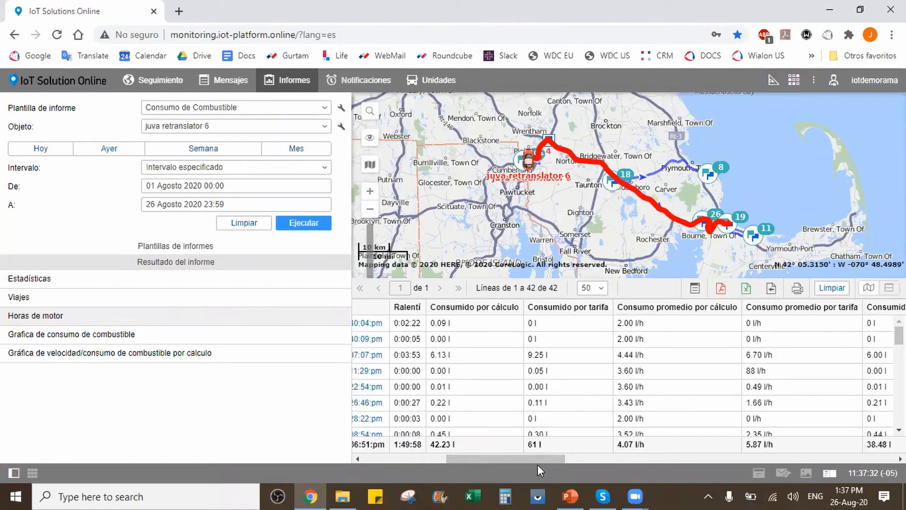
left_click_drag(527, 460, 862, 463)
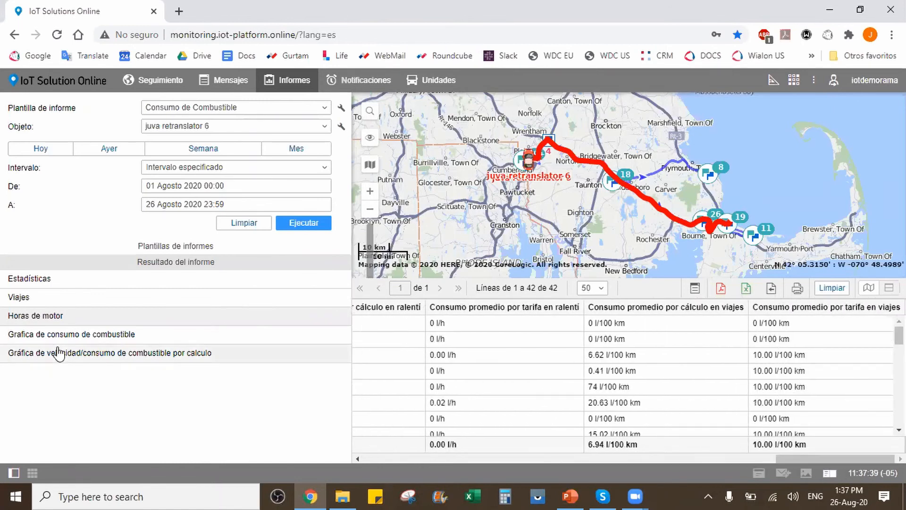
Examine the fuel consumption peaks of 9 August in Grafica de consumo de combustible at close range.
left_click(78, 335)
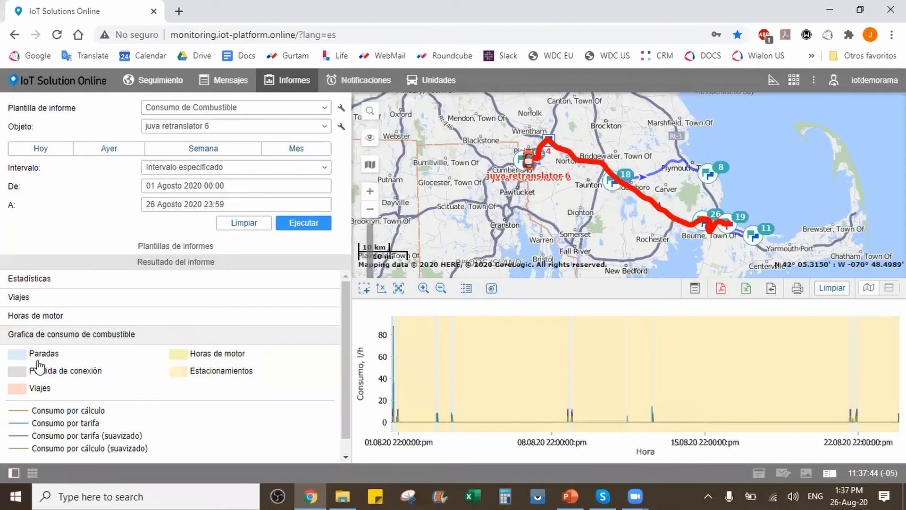
left_click(424, 289)
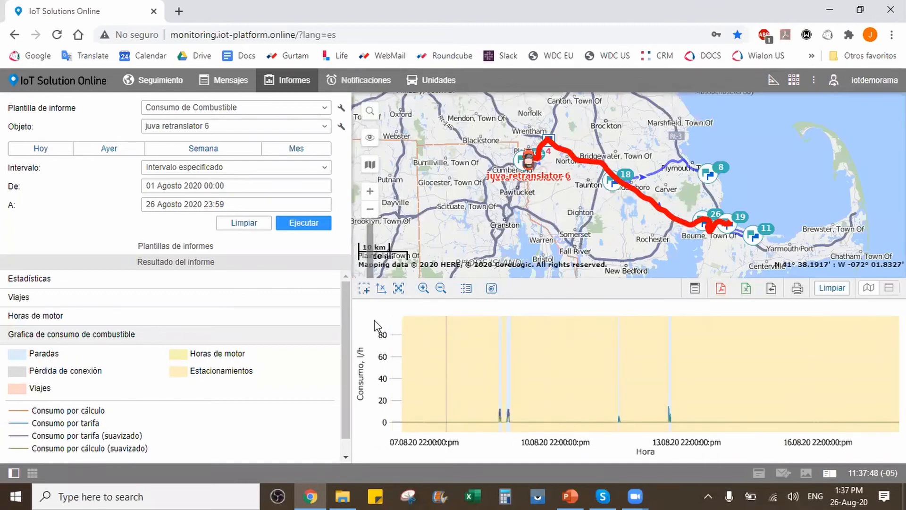
left_click_drag(472, 410, 543, 416)
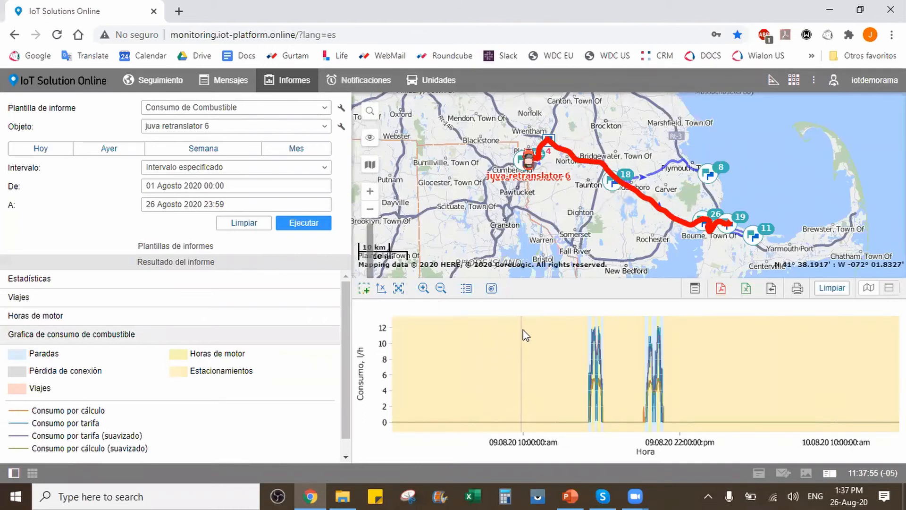
left_click(504, 347)
left_click_drag(562, 400, 754, 414)
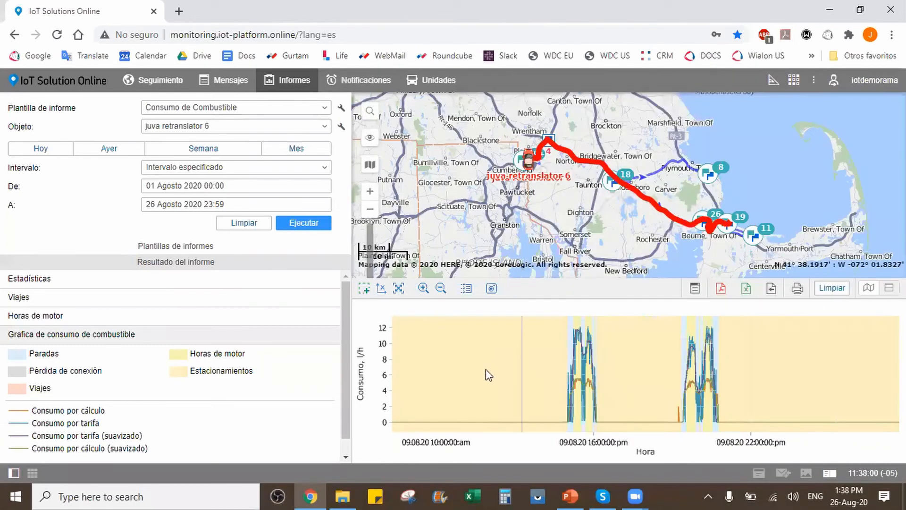
left_click(424, 290)
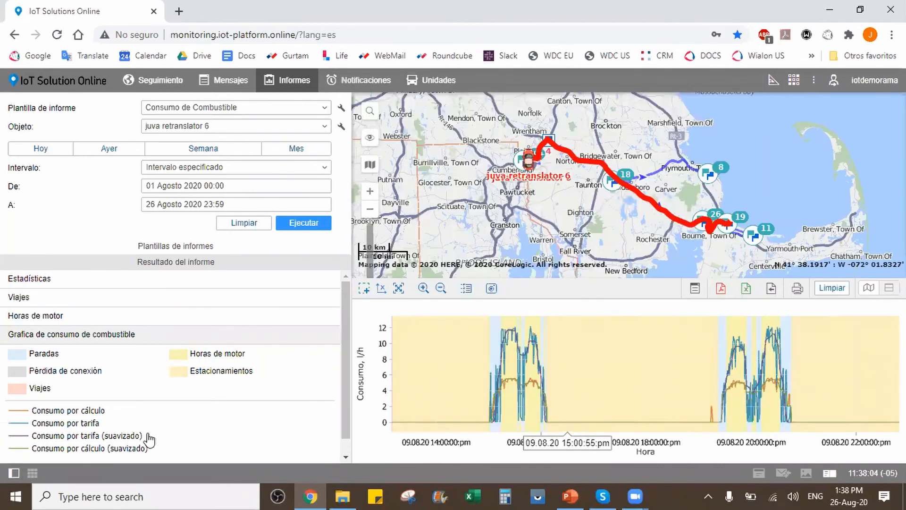
Hide the calculated series and compare the Consumo por tarifa curve with its suavizado version, ending with all four series hidden.
left_click(22, 413)
left_click(19, 448)
left_click(19, 435)
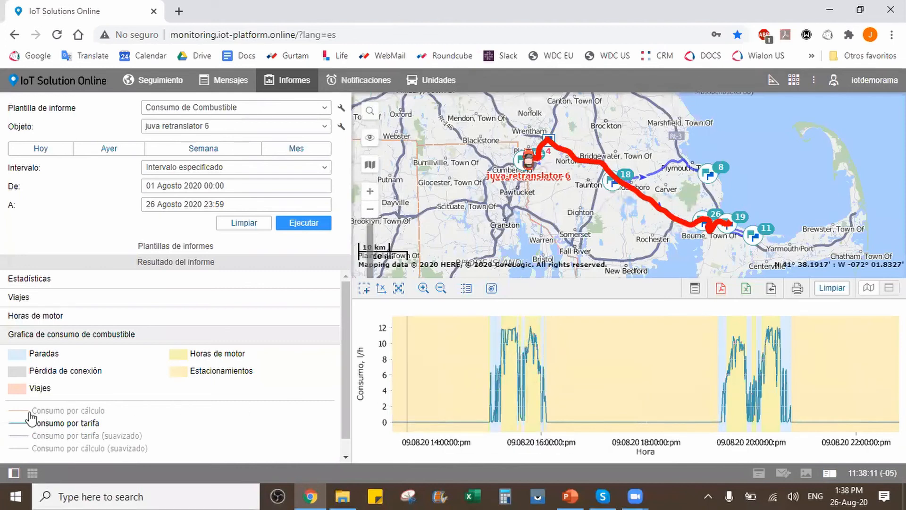
left_click(21, 442)
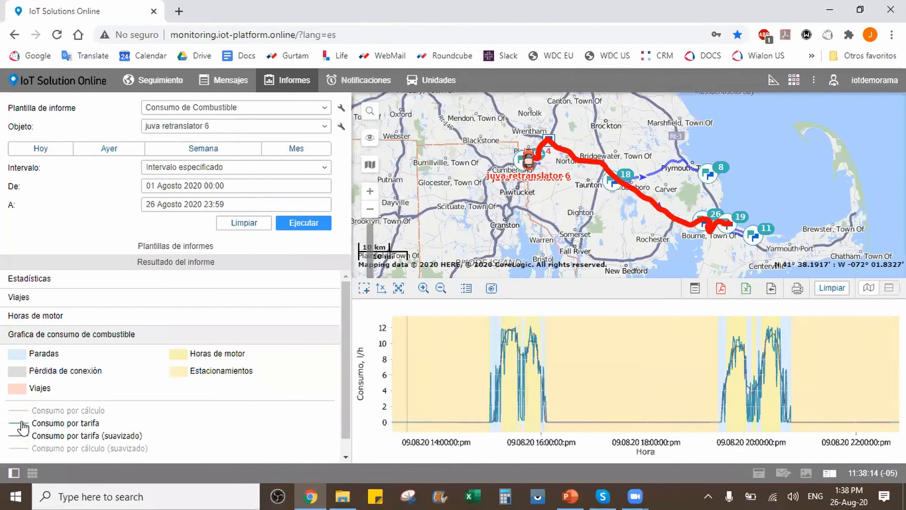
left_click(22, 425)
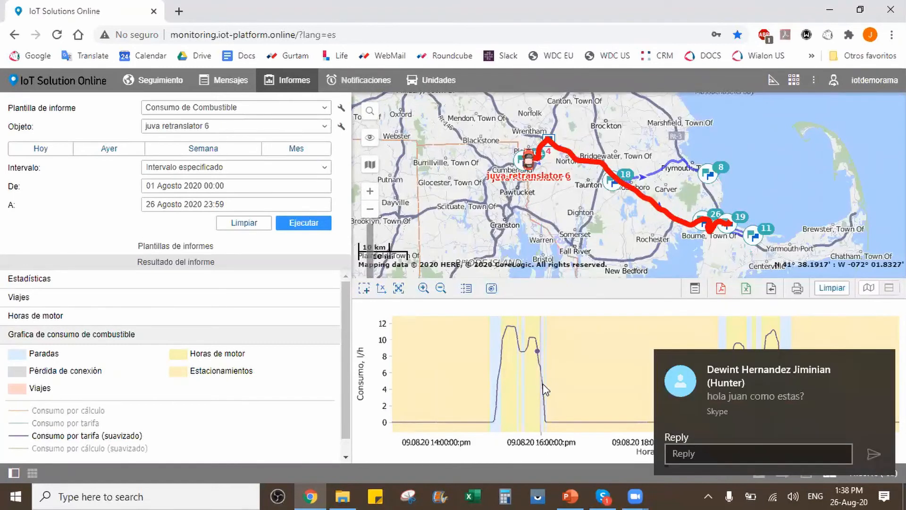
left_click(22, 437)
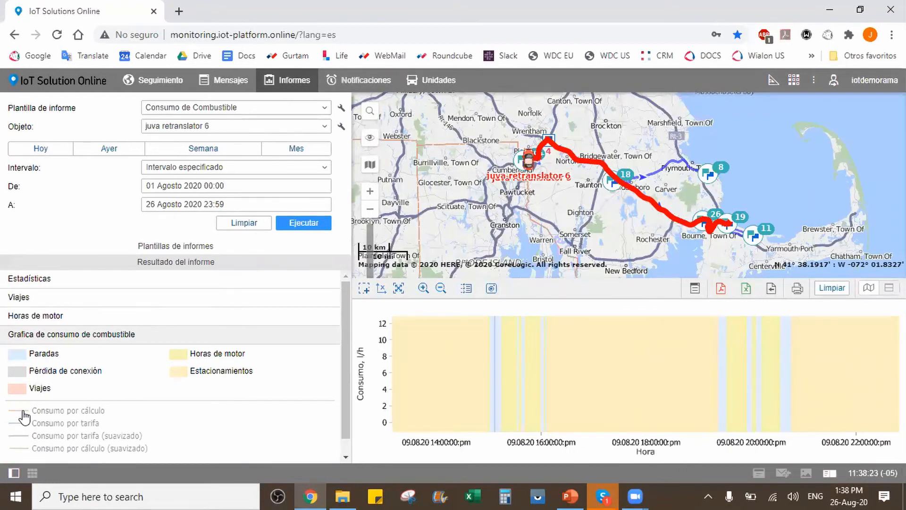
Compare Consumo por cálculo with its suavizado curve, leave only the suavizado one shown, and inspect its data points around the first peak.
left_click(23, 414)
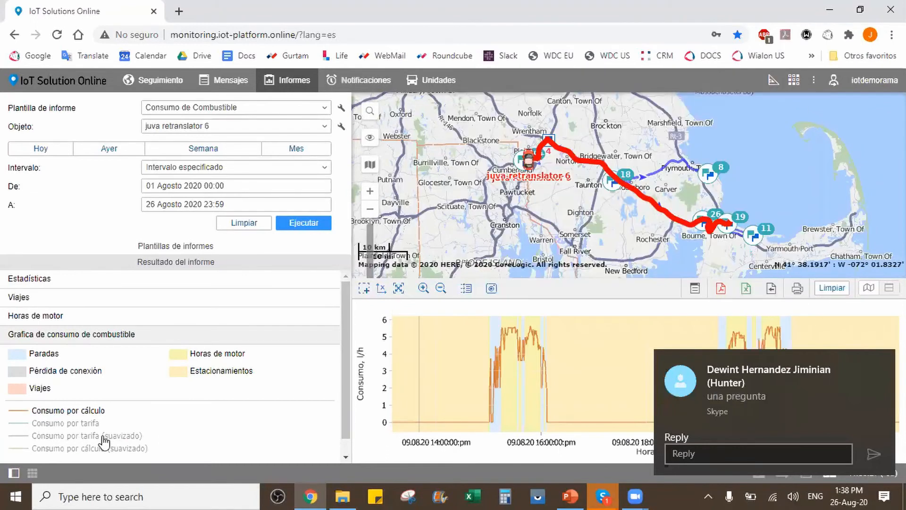
left_click(14, 449)
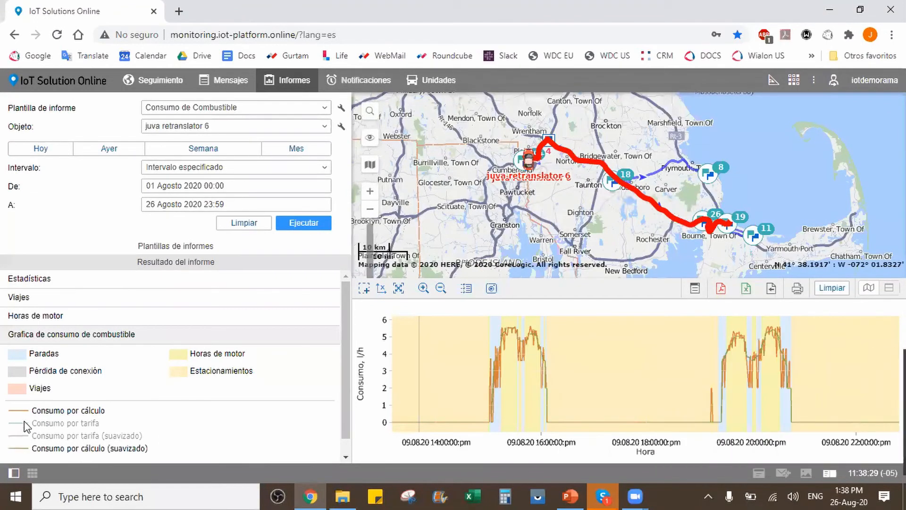
left_click(20, 412)
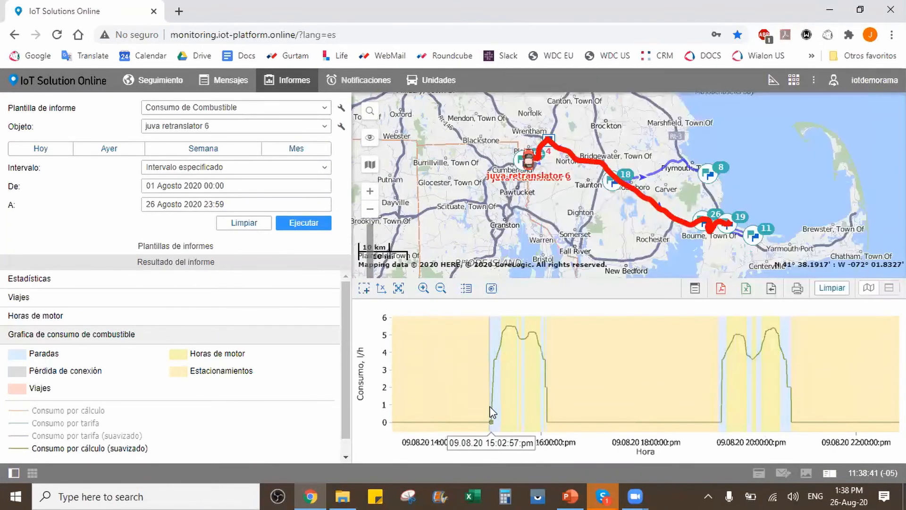
mouse_move(500, 402)
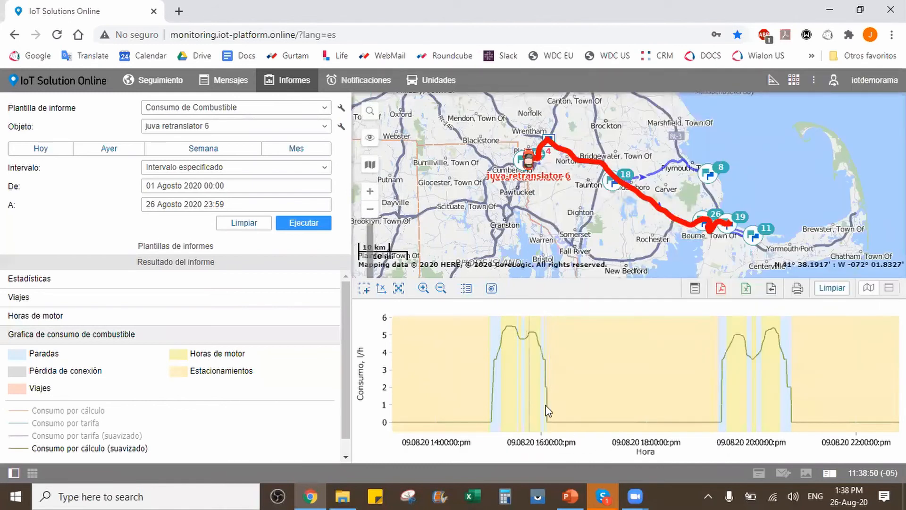
mouse_move(545, 405)
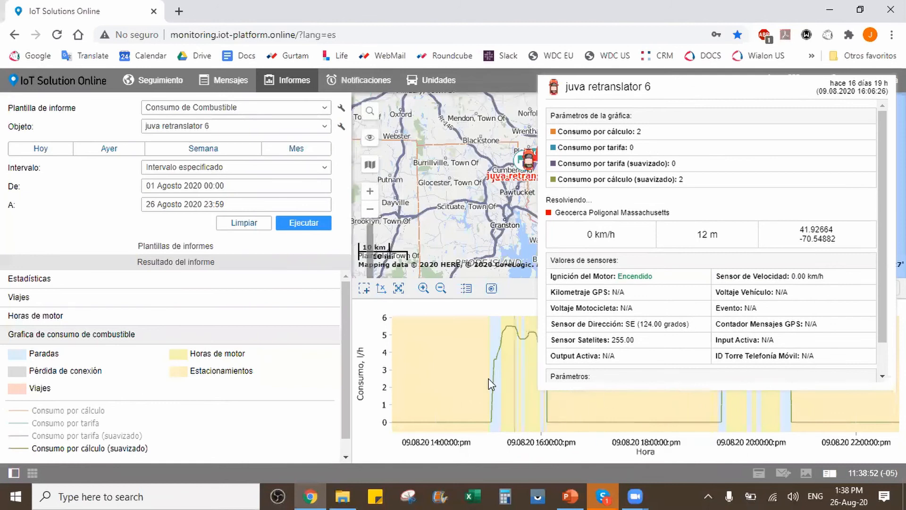
mouse_move(594, 410)
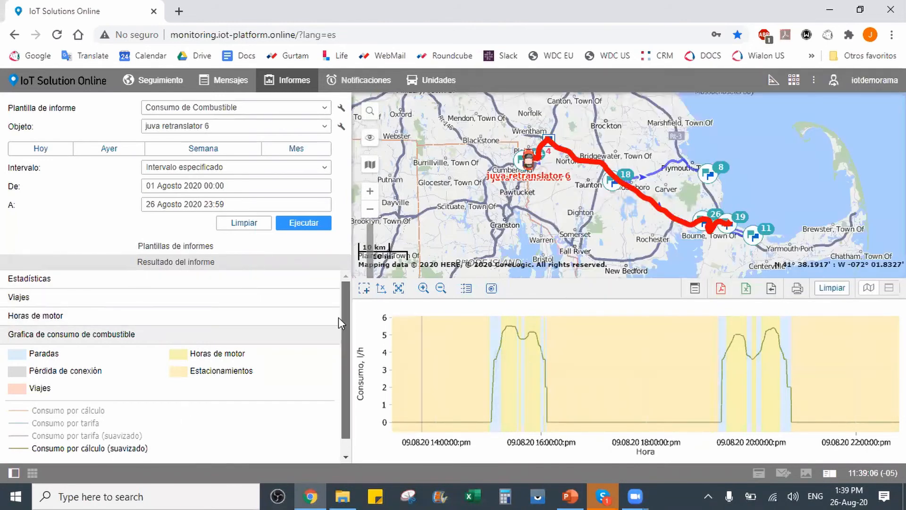
Display Gráfica de velocidad/consumo de combustible por calculo to examine average consumption against speed.
scroll(339, 323, "down", 1)
left_click(81, 321)
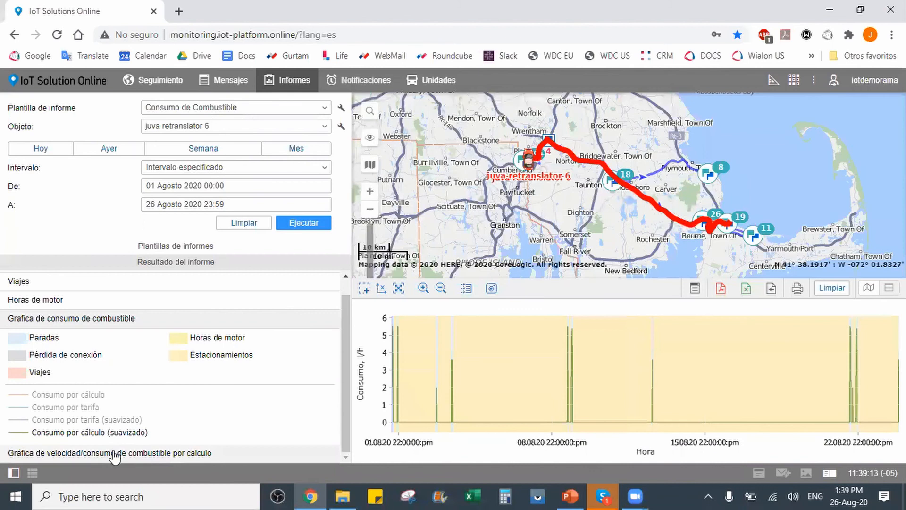
left_click(113, 450)
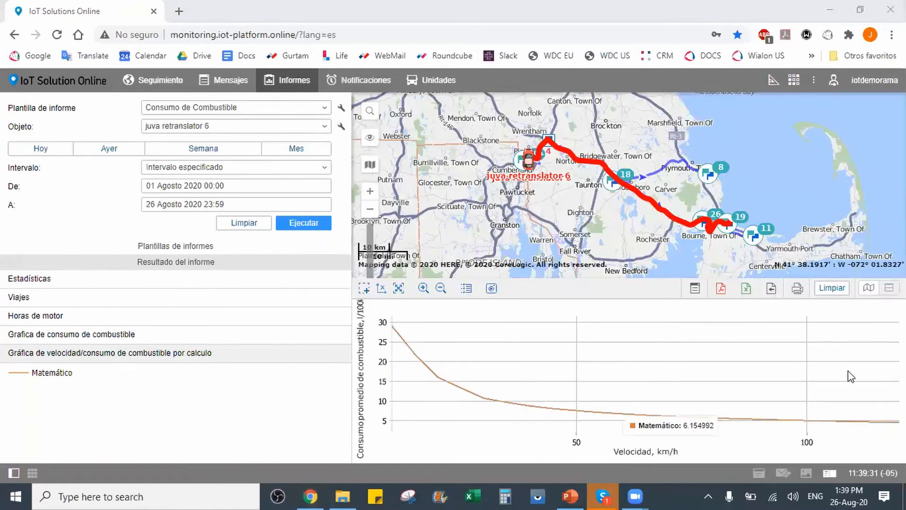
Close Skype.
right_click(604, 495)
left_click(593, 467)
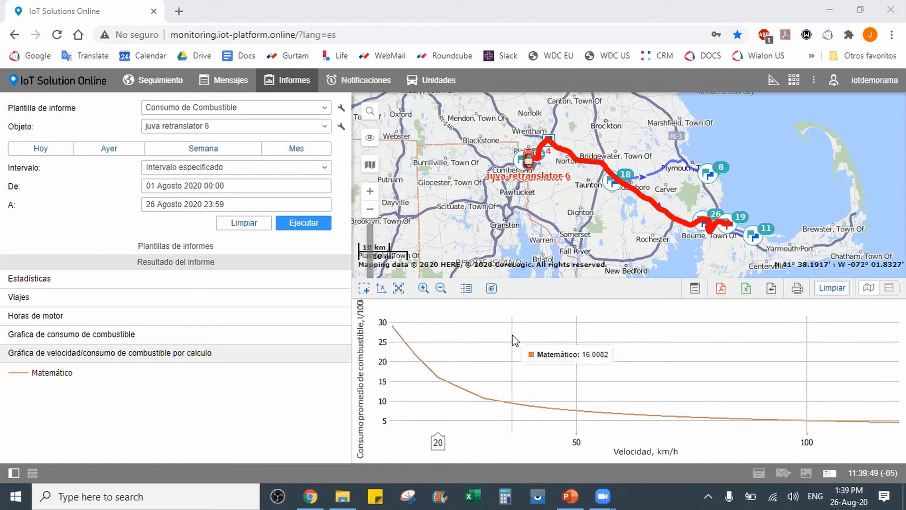
Switch to the Webinar Agosto 2020 presentation in PowerPoint and start the slide show from the Preguntas y Respuestas slide.
left_click(569, 496)
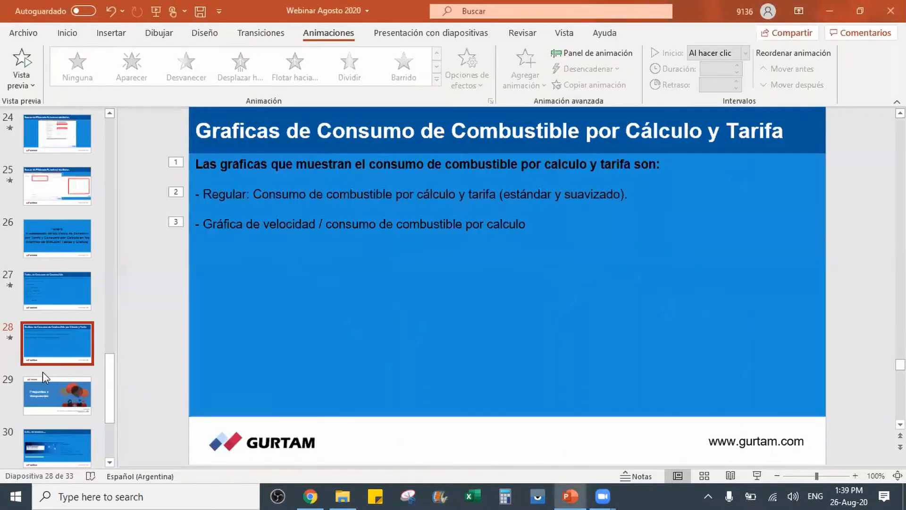
left_click(57, 393)
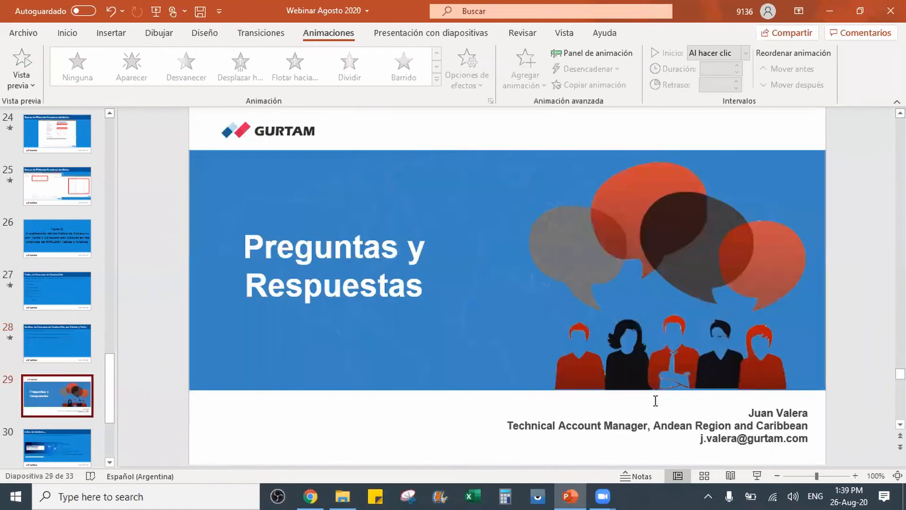
left_click(756, 476)
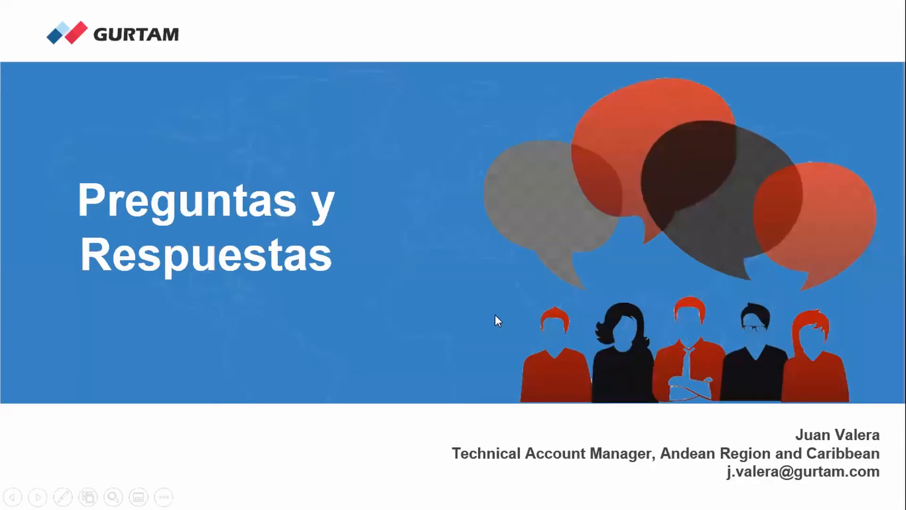
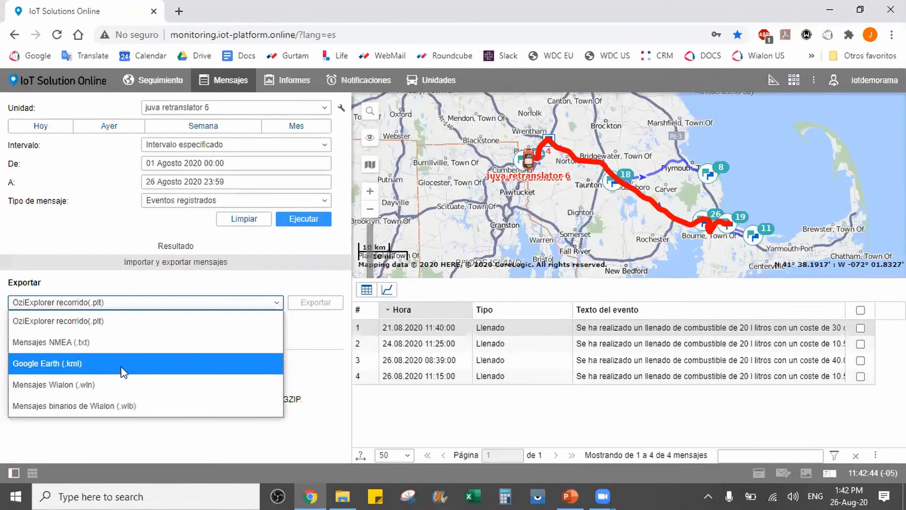
Turn off file compression for the message export, try the Mensajes Wialon (.wln) format, and settle on Google Earth (.kml).
left_click(135, 381)
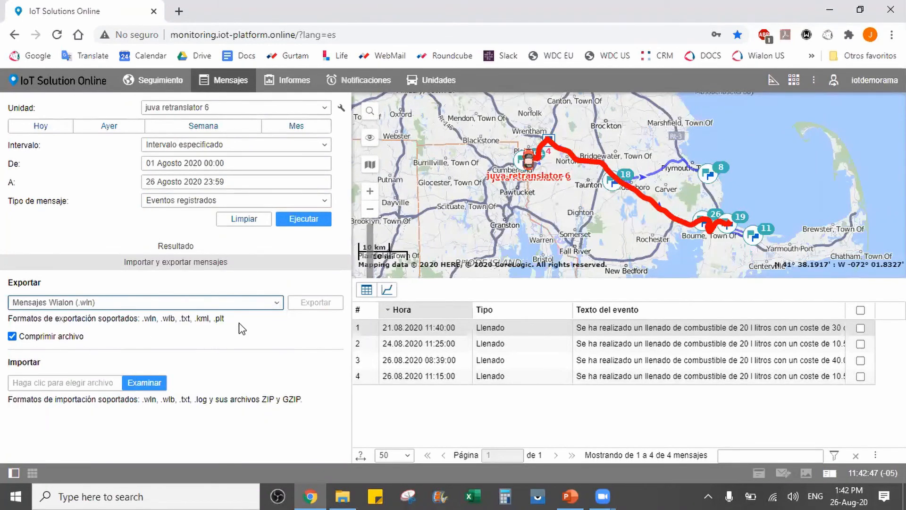
left_click(11, 336)
left_click(142, 302)
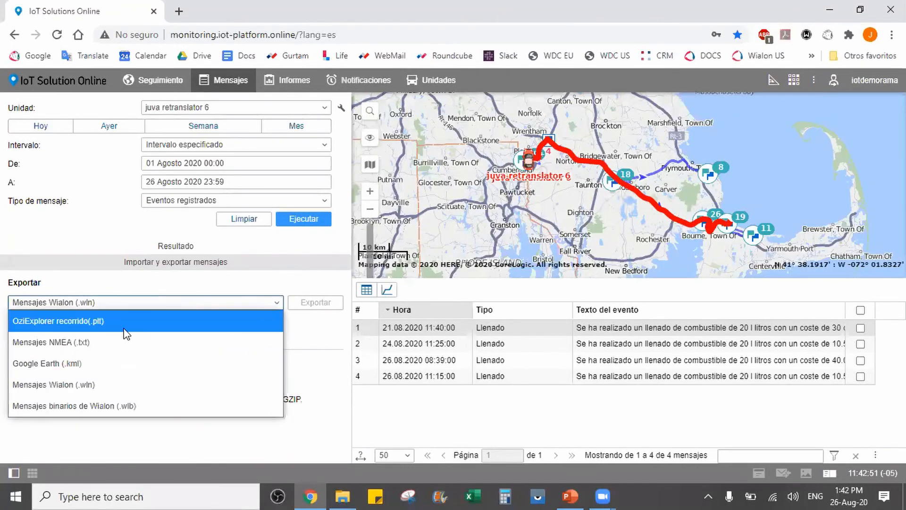
left_click(90, 363)
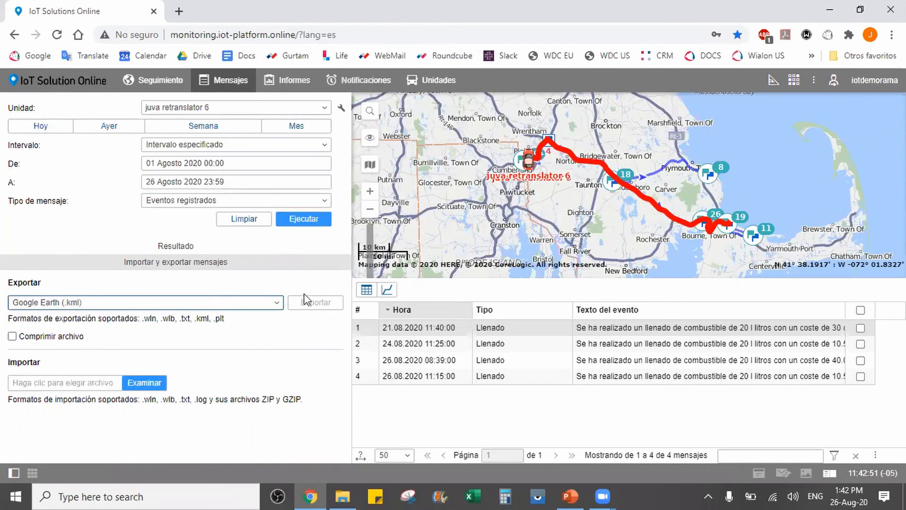
Set the message type to Mensajes de datos to check its export availability, and change it to Comandos enviados.
left_click(319, 202)
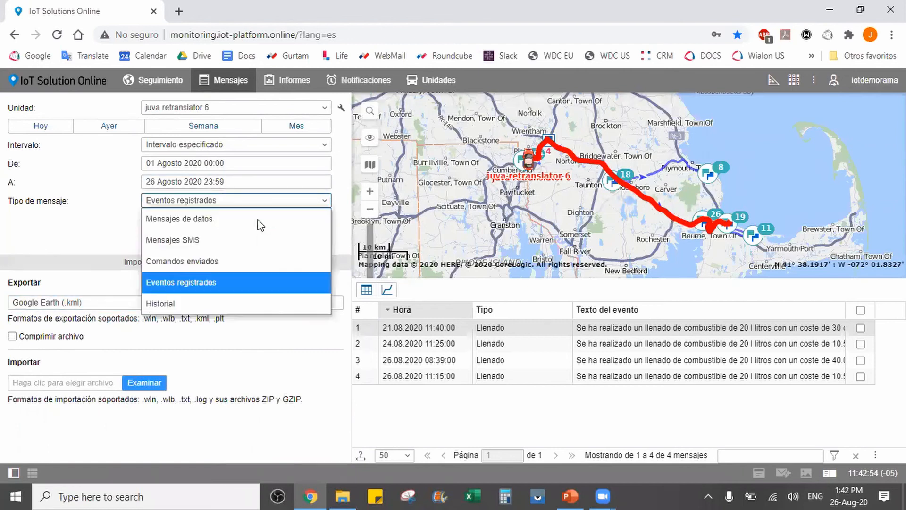
left_click(259, 217)
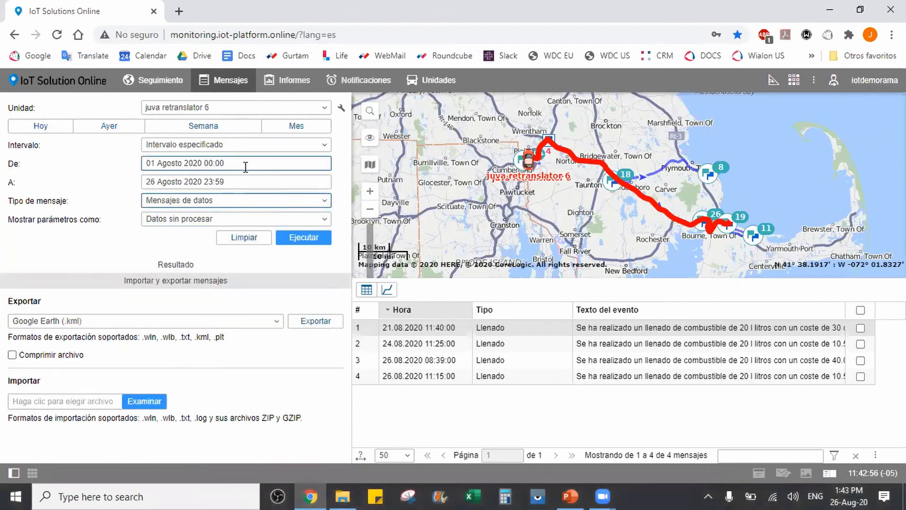
left_click(270, 206)
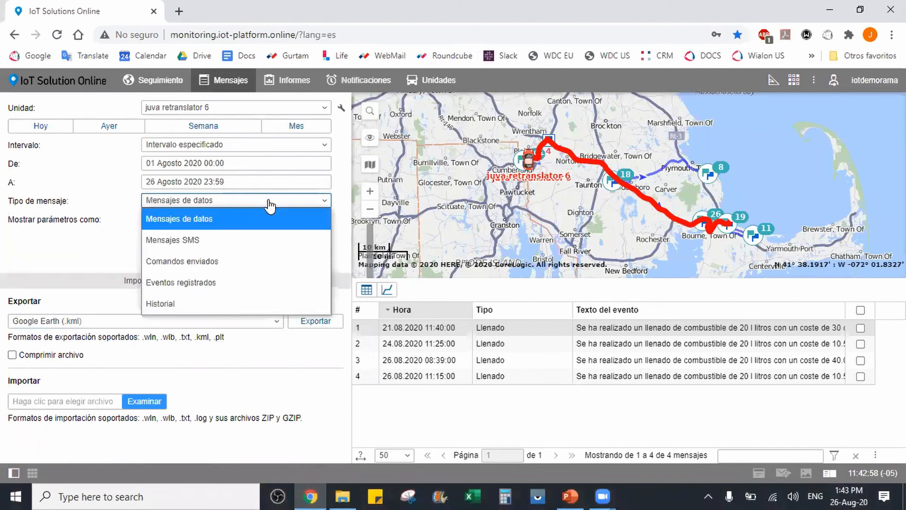
left_click(269, 203)
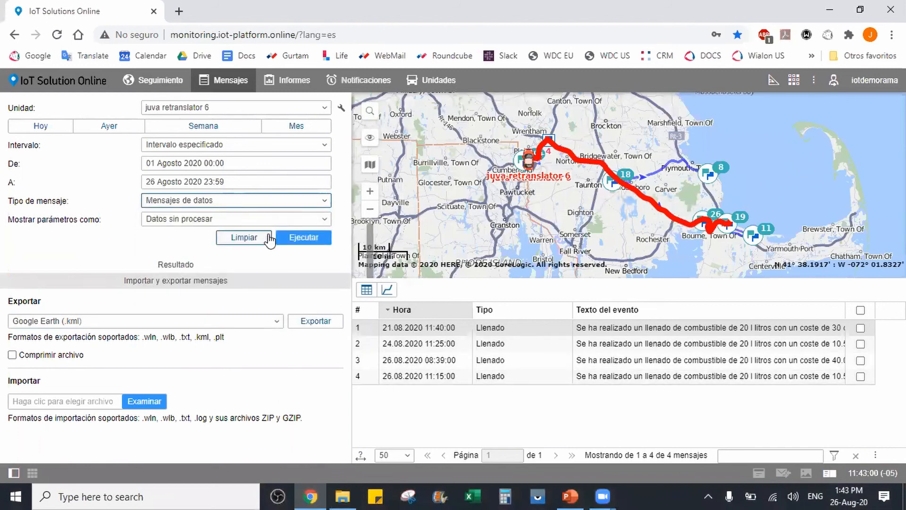
left_click(267, 202)
left_click(222, 259)
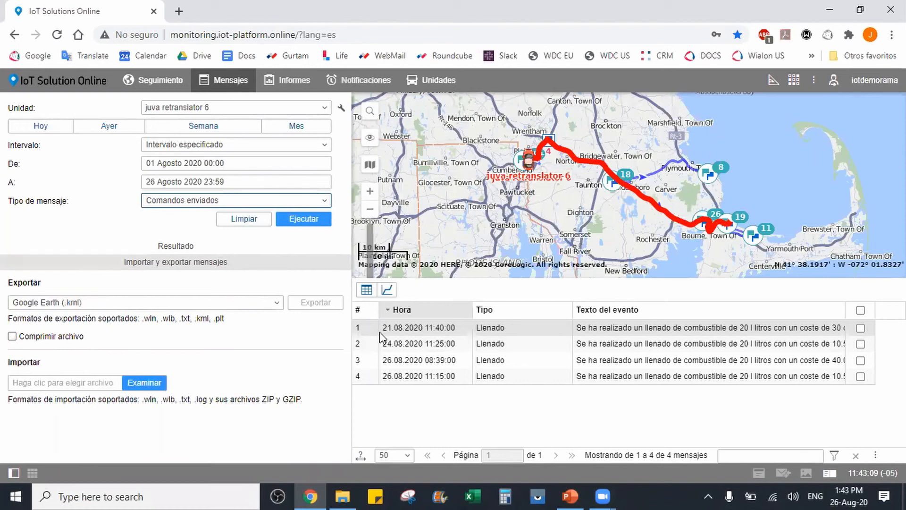
mouse_move(603, 496)
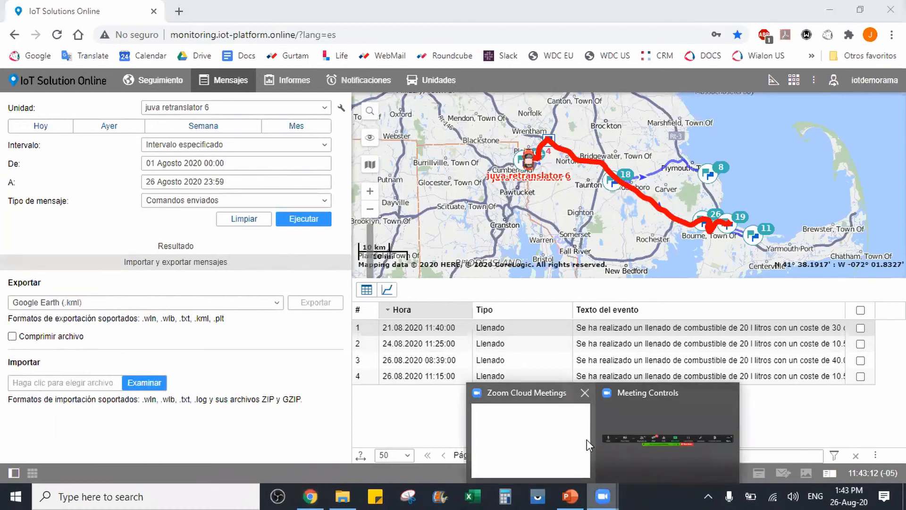
mouse_move(610, 428)
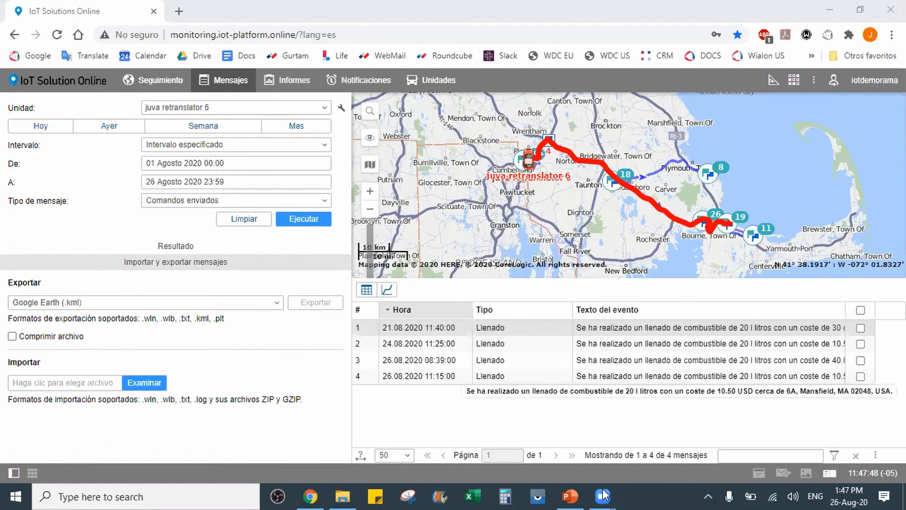
Switch to PowerPoint, present from the Preguntas y Respuestas slide, and advance to the Antes de terminar slide.
left_click(570, 496)
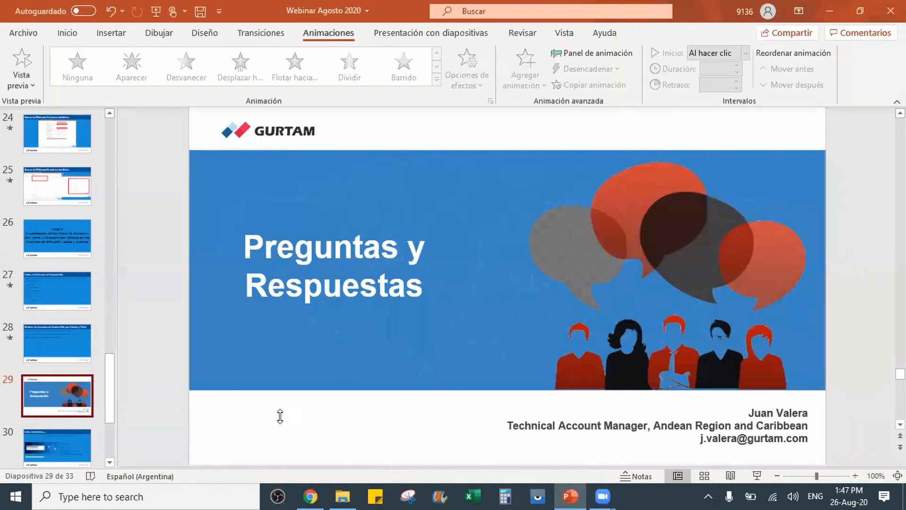
left_click(757, 477)
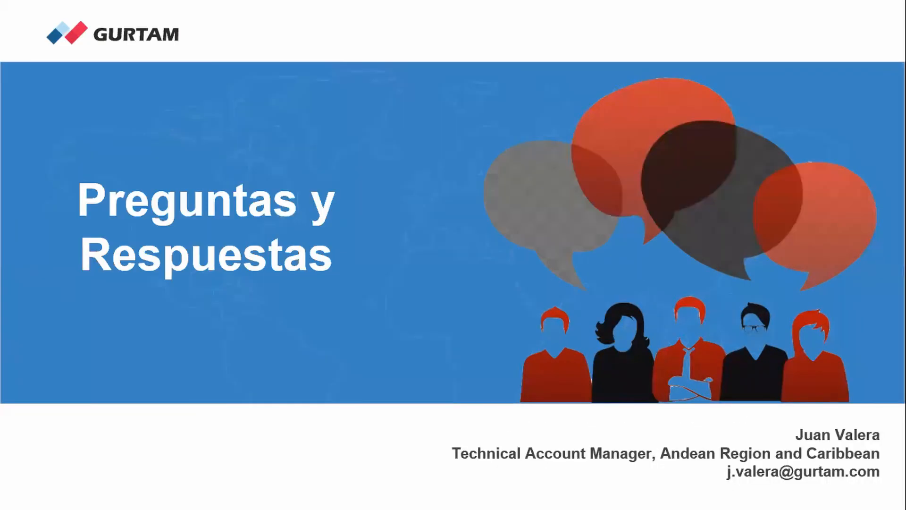
left_click(534, 36)
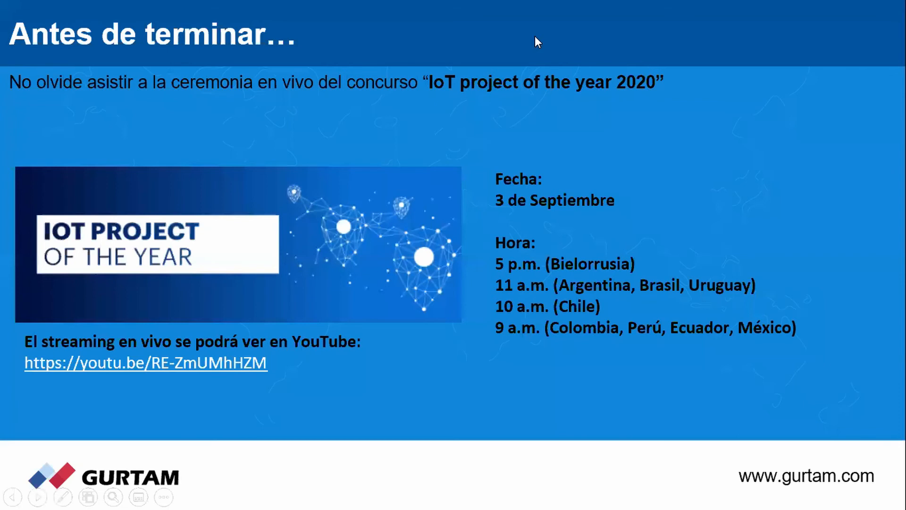